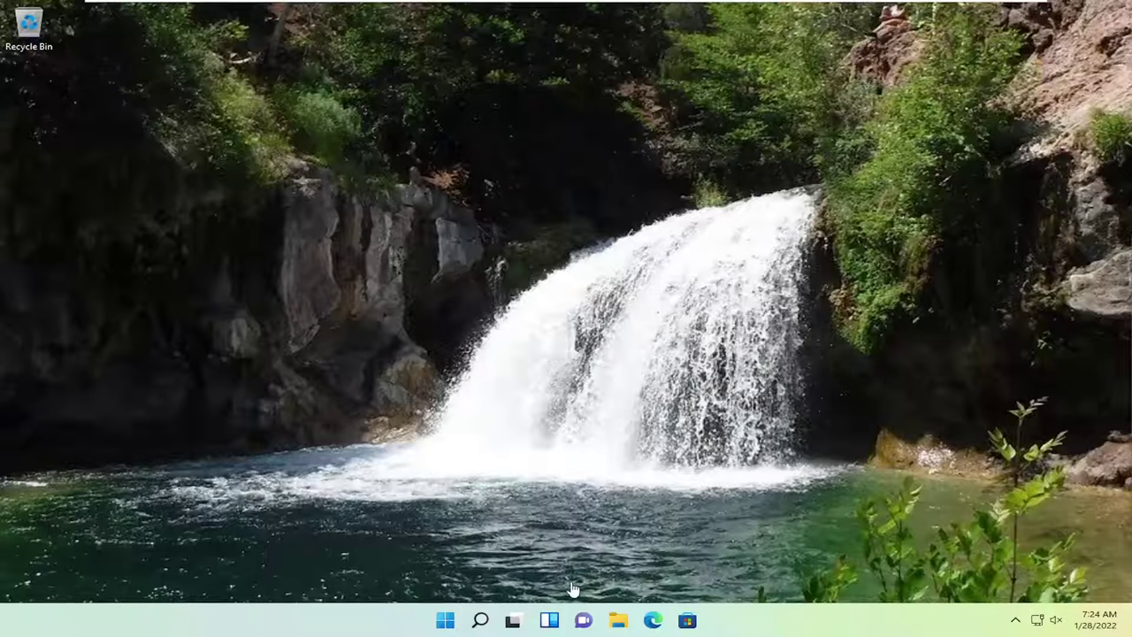
# Step: Search Windows for Control Panel, open it, and set its items to display as large icons
pyautogui.click(481, 621)
pyautogui.write('control pane')
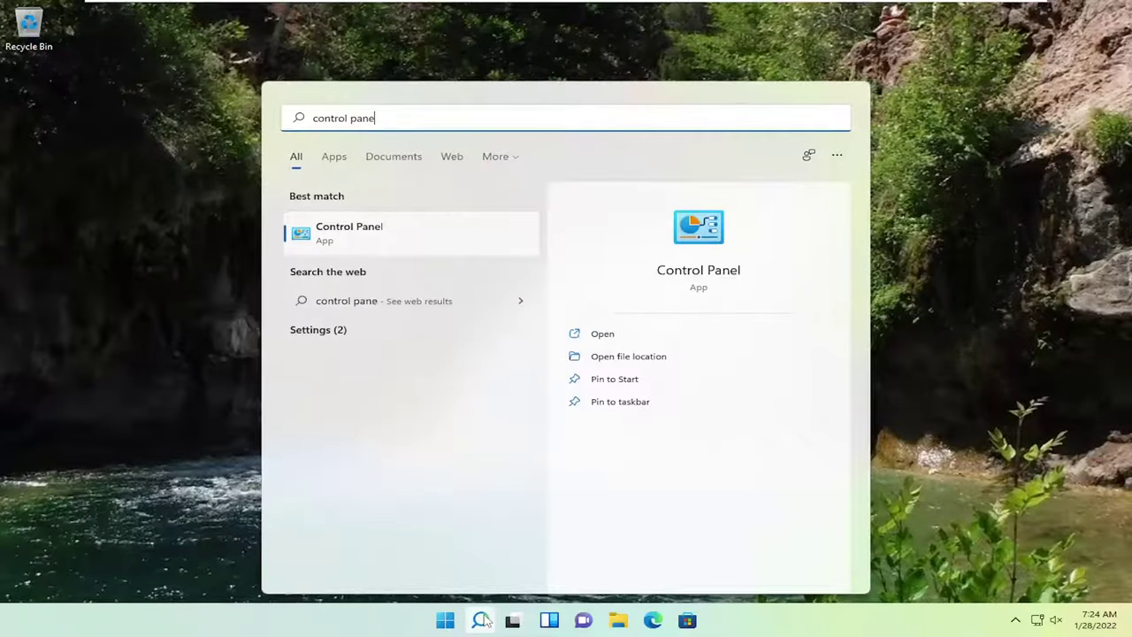
pyautogui.click(354, 237)
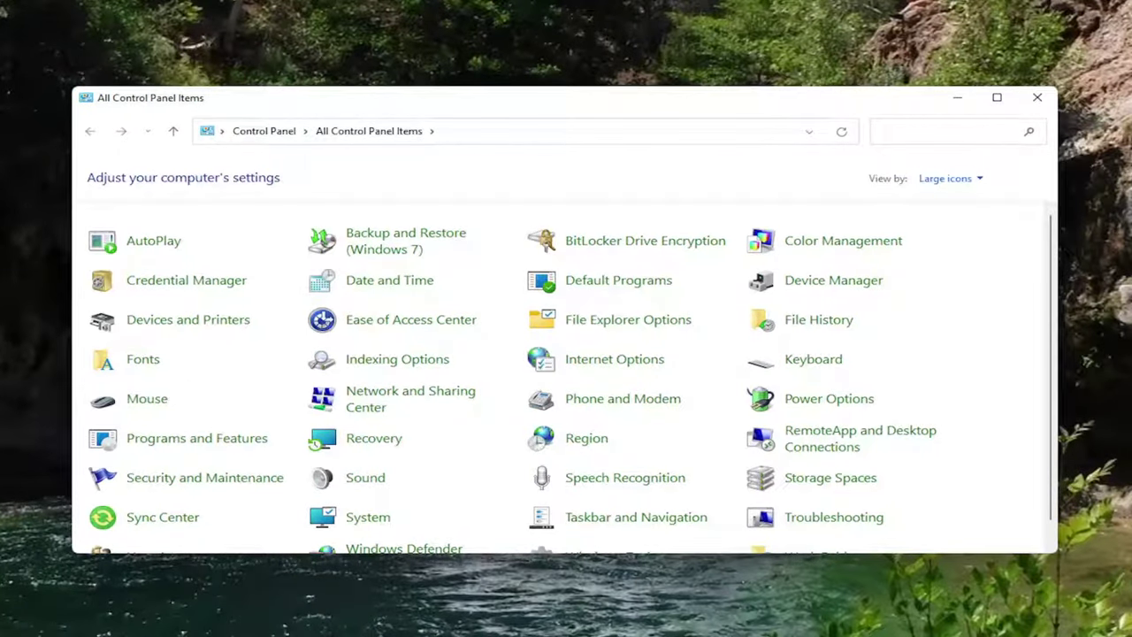
pyautogui.click(951, 177)
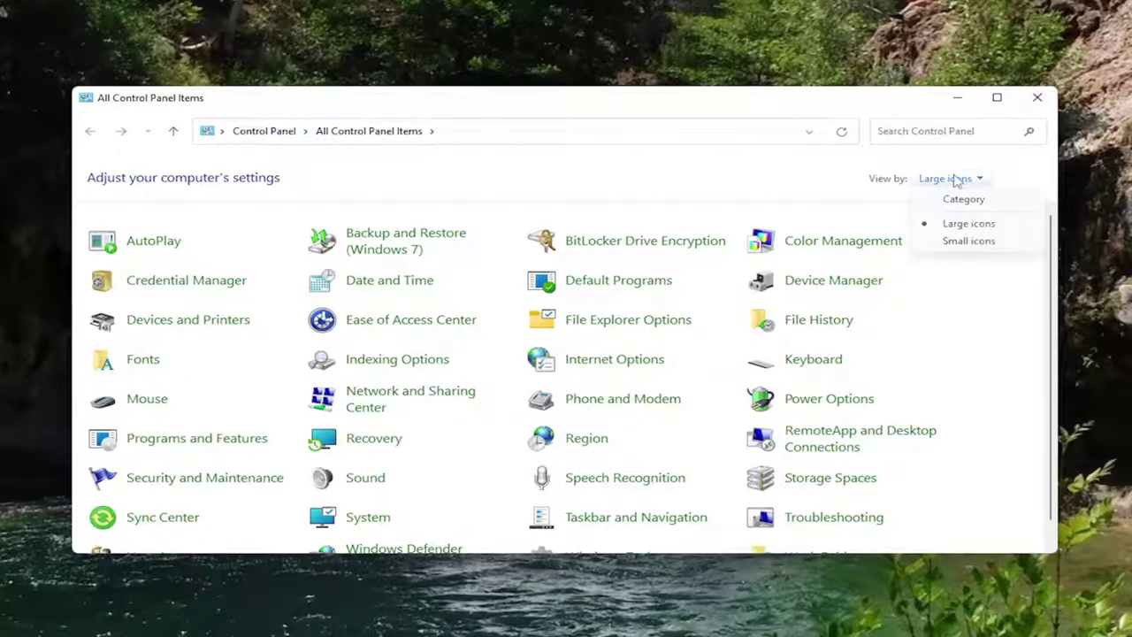
pyautogui.click(954, 224)
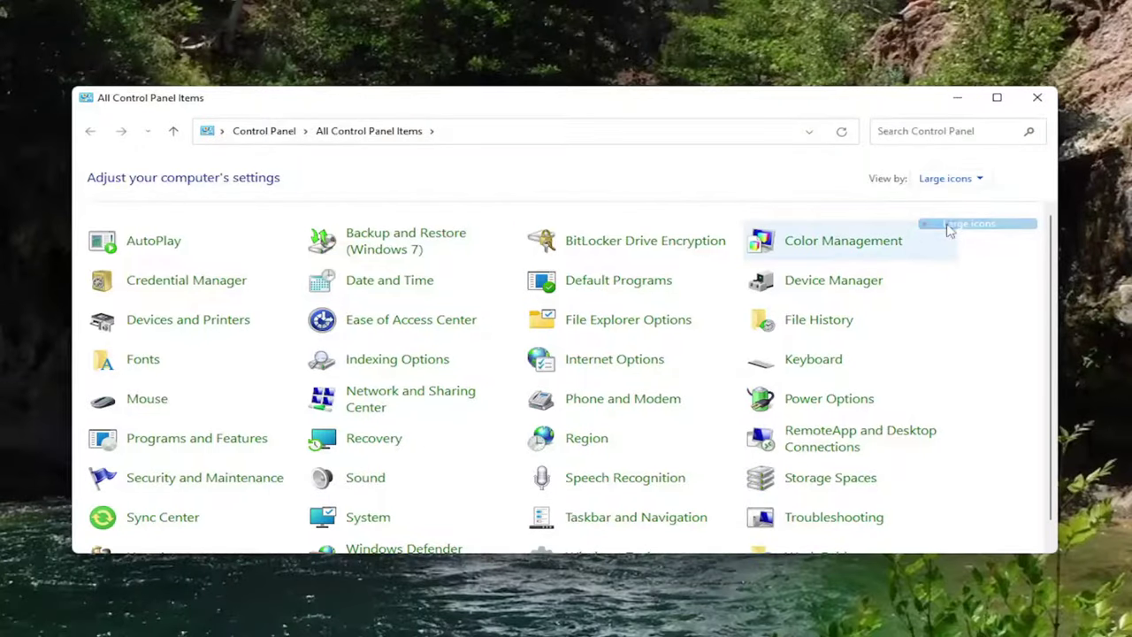
# Step: Open the advanced system settings from the System page, and close the Settings and Control Panel windows
pyautogui.click(368, 518)
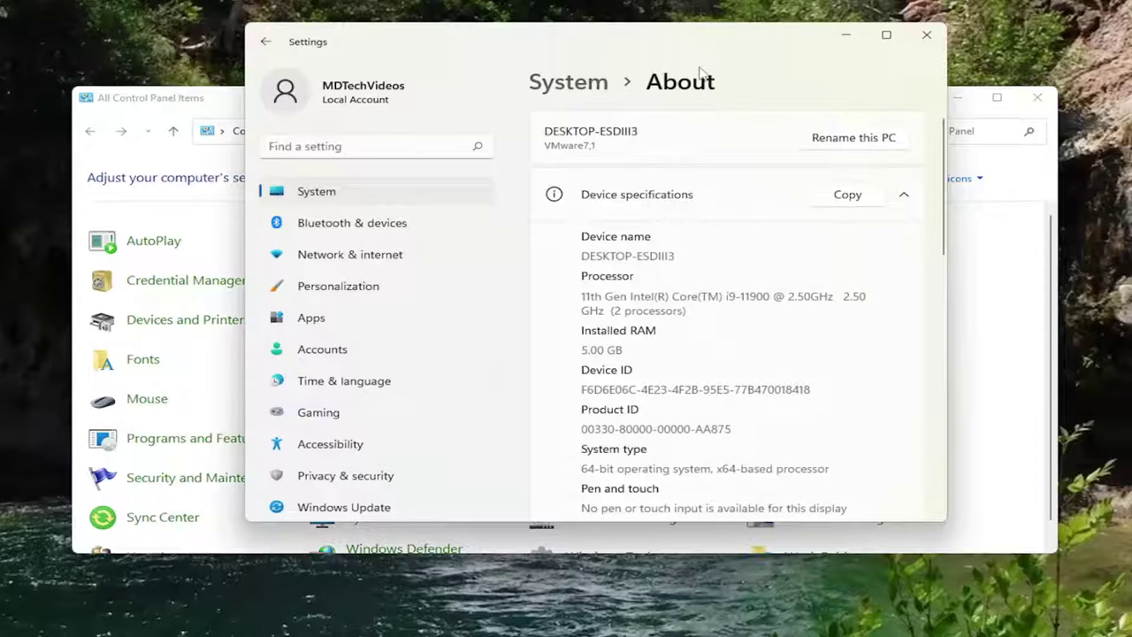
pyautogui.scroll(-3, 740, 358)
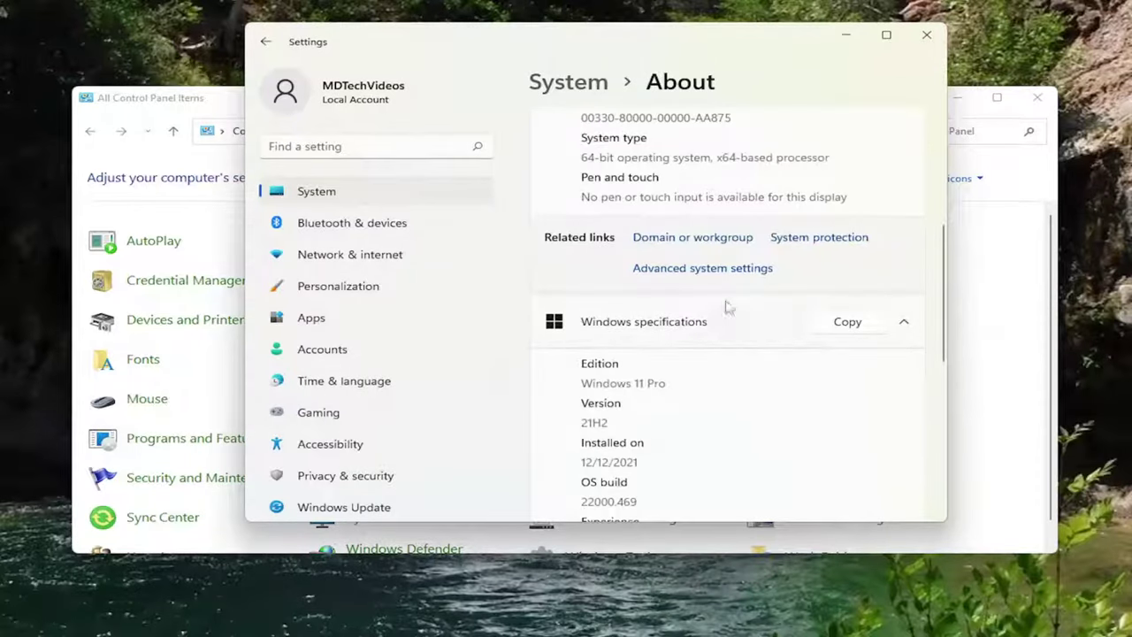
pyautogui.click(705, 269)
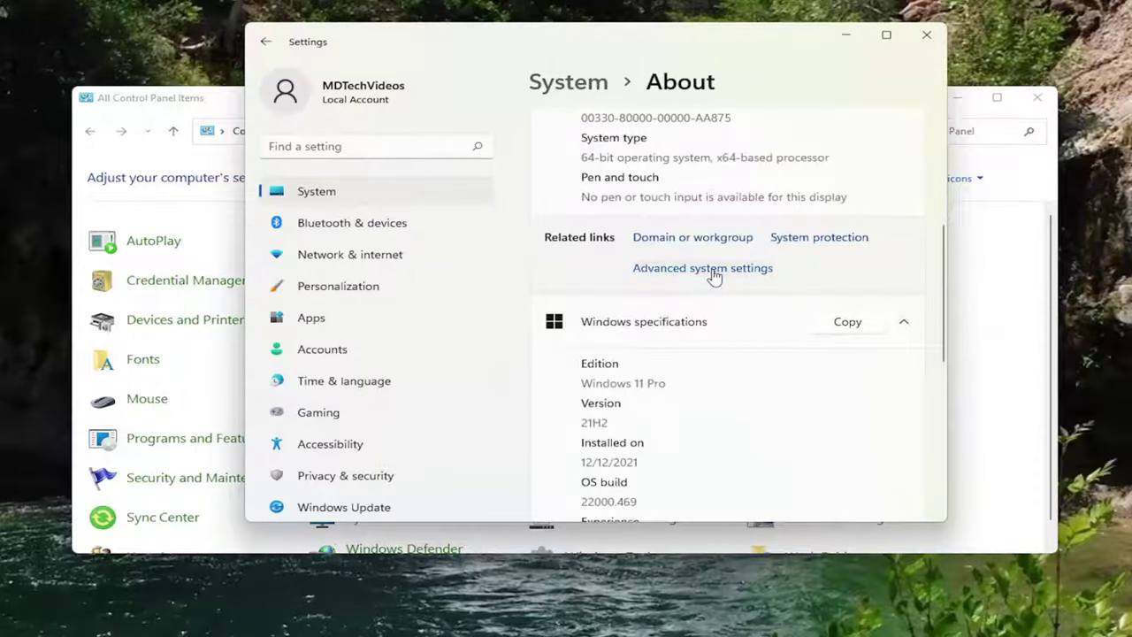
pyautogui.moveTo(202, 85); pyautogui.dragTo(594, 122)
pyautogui.click(926, 35)
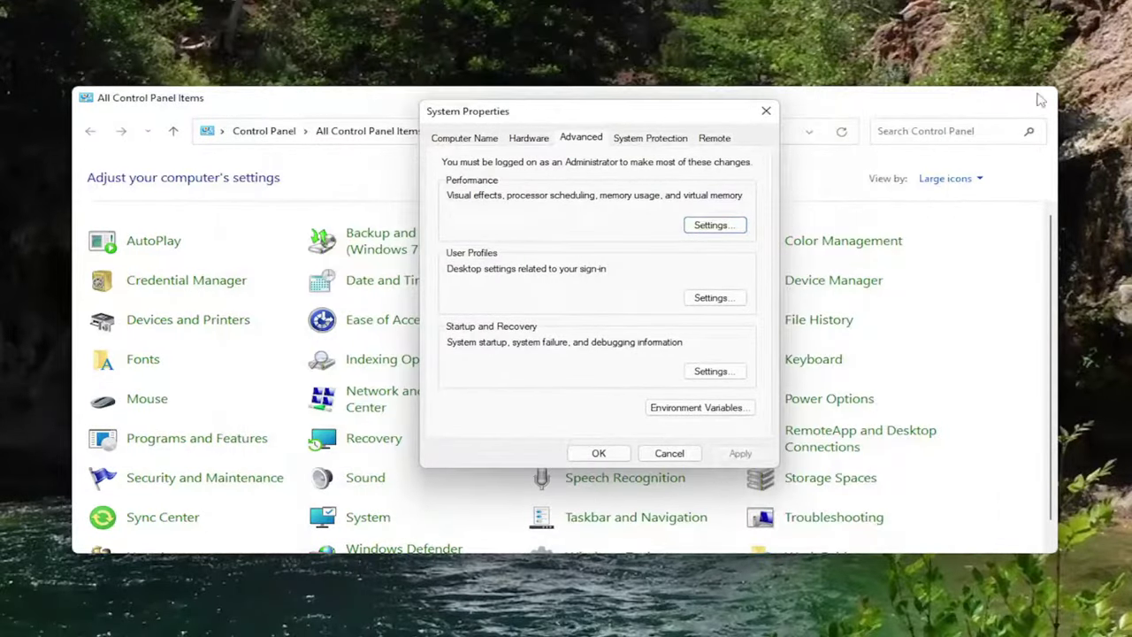
pyautogui.click(1038, 98)
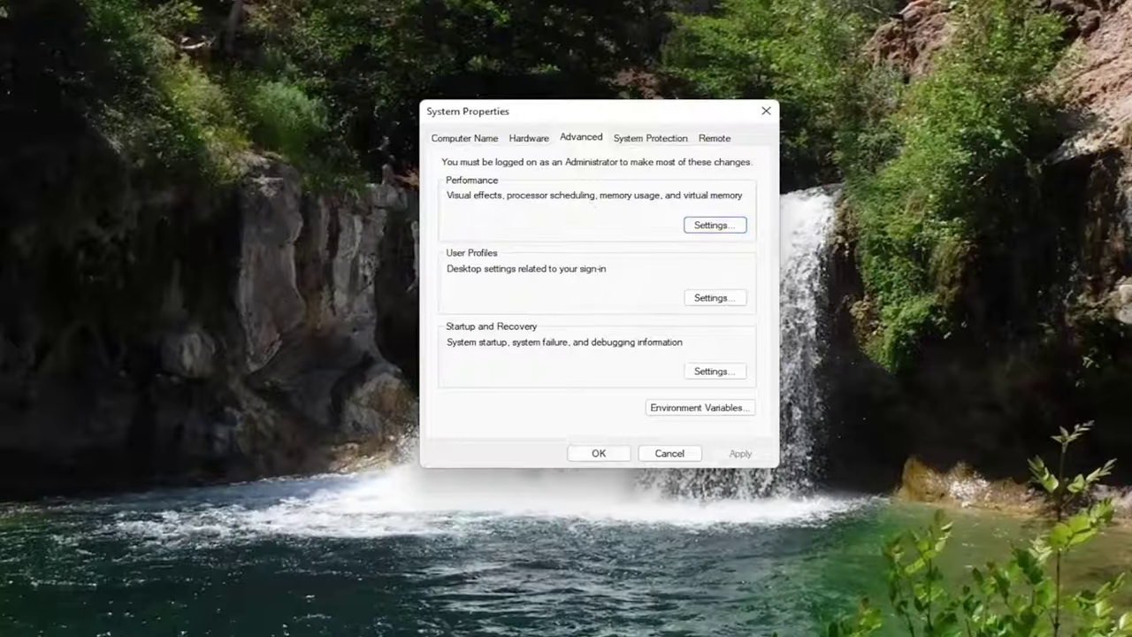
# Step: In the Performance settings, turn on Data Execution Prevention for all programs and services except those selected
pyautogui.click(717, 228)
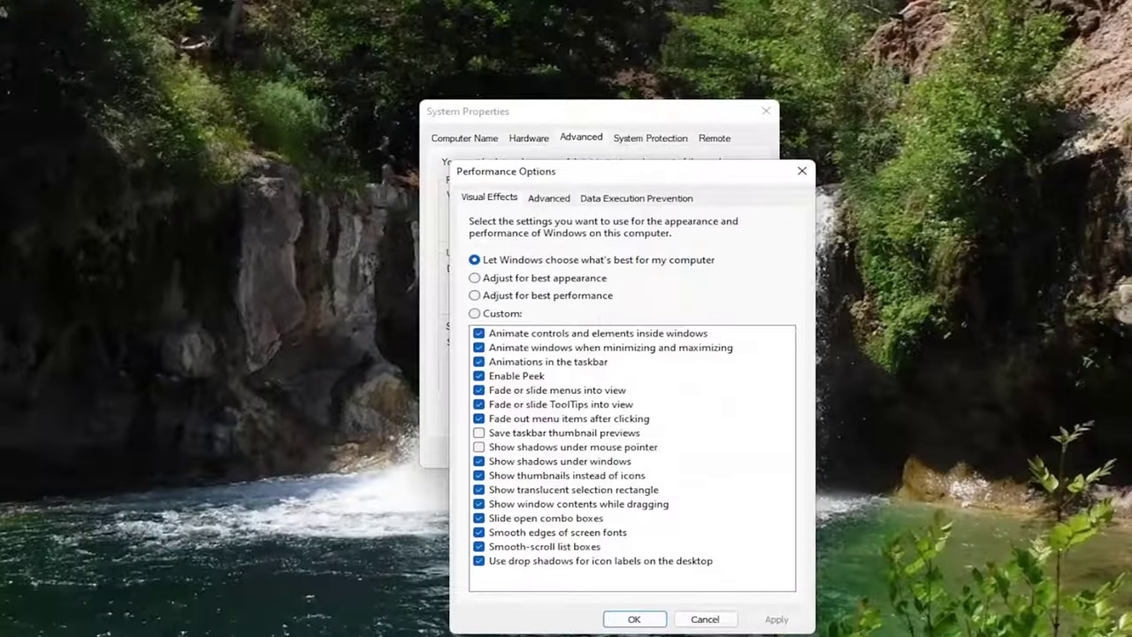
pyautogui.moveTo(646, 177); pyautogui.dragTo(597, 85)
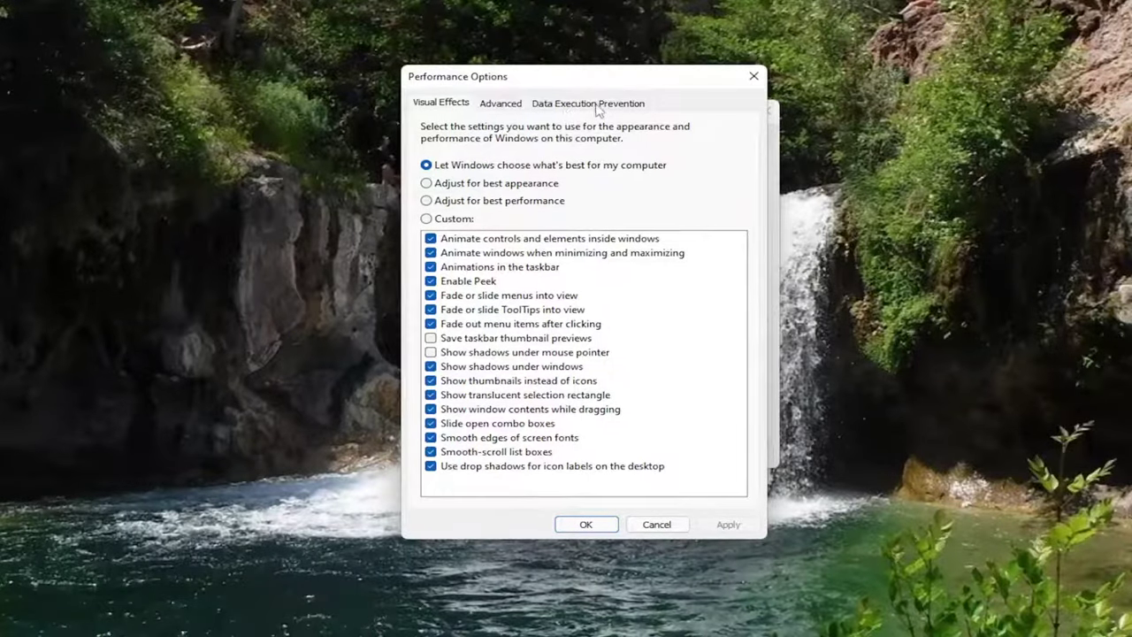
pyautogui.click(598, 105)
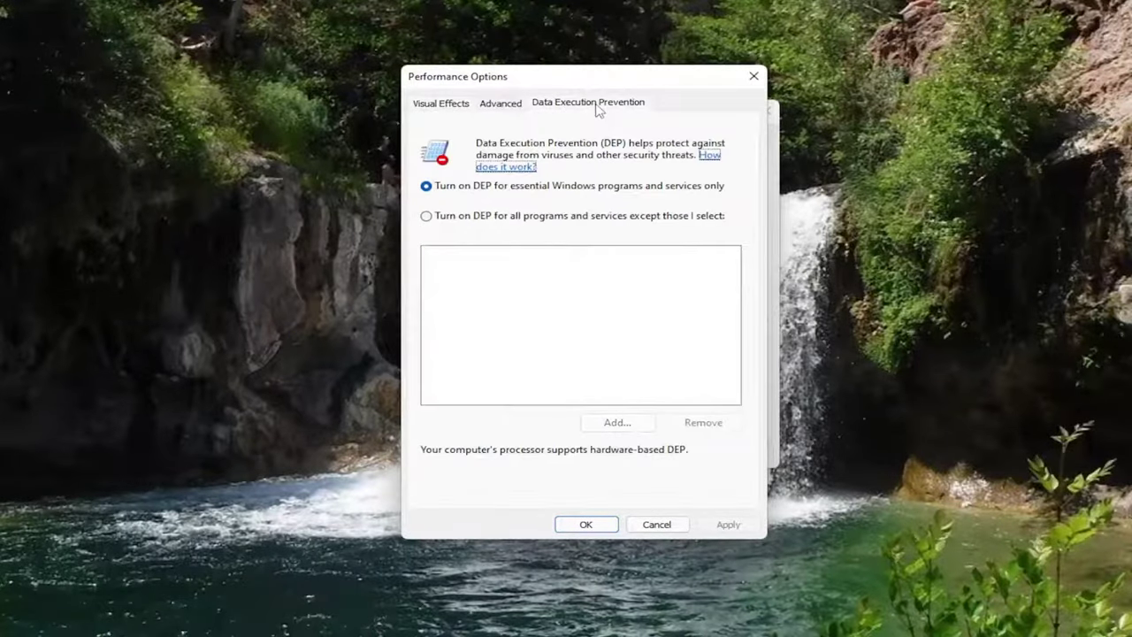
pyautogui.click(441, 218)
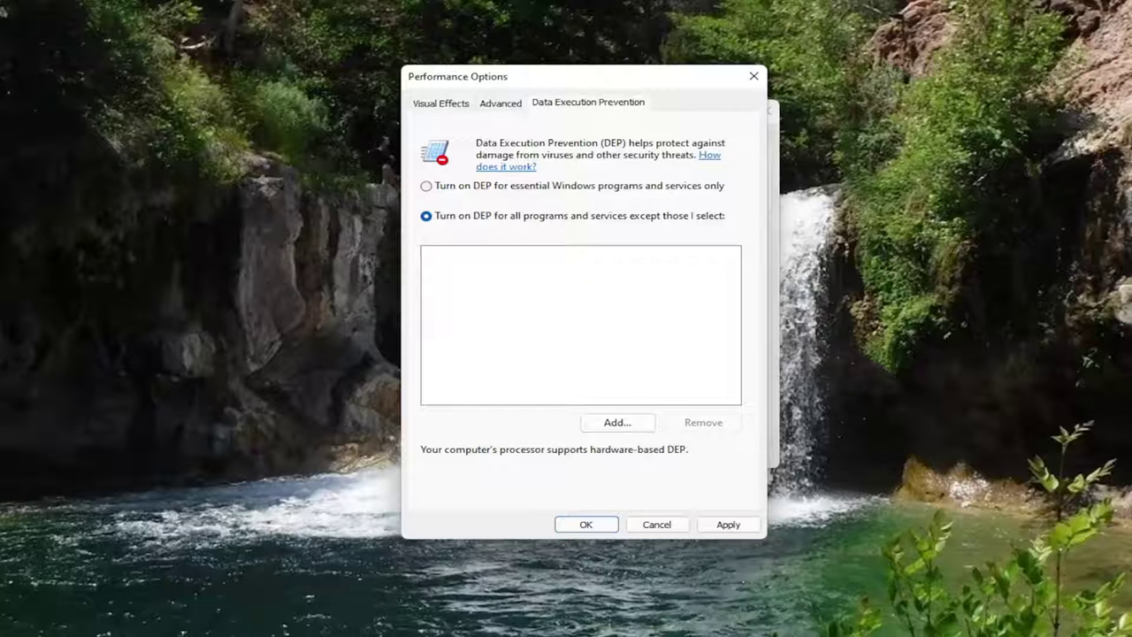
pyautogui.click(602, 422)
pyautogui.click(641, 126)
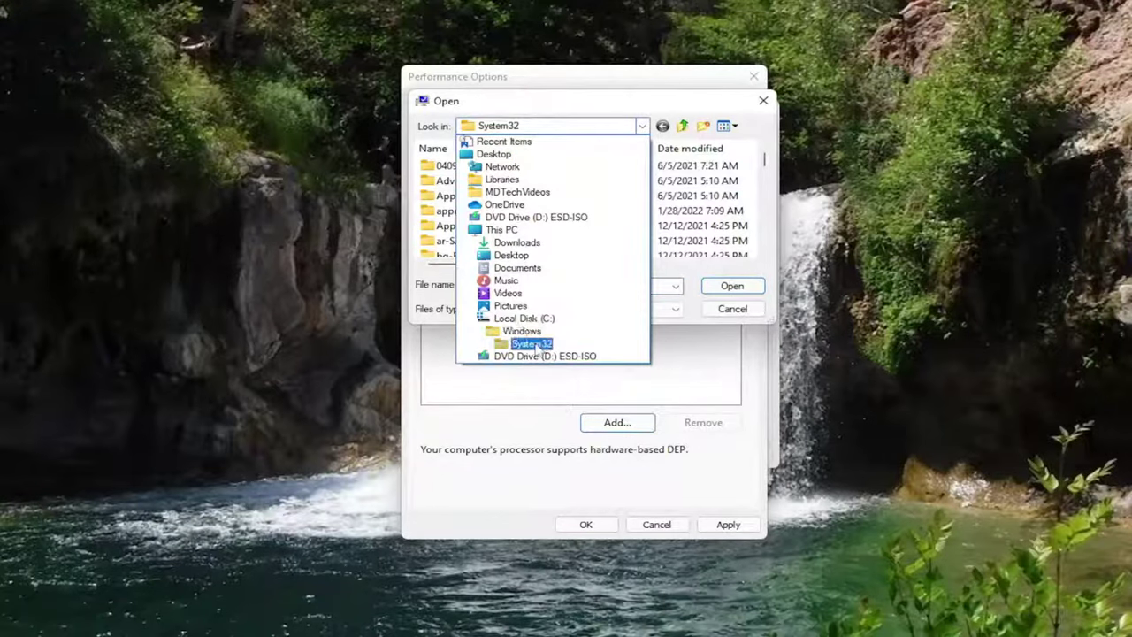
pyautogui.click(518, 320)
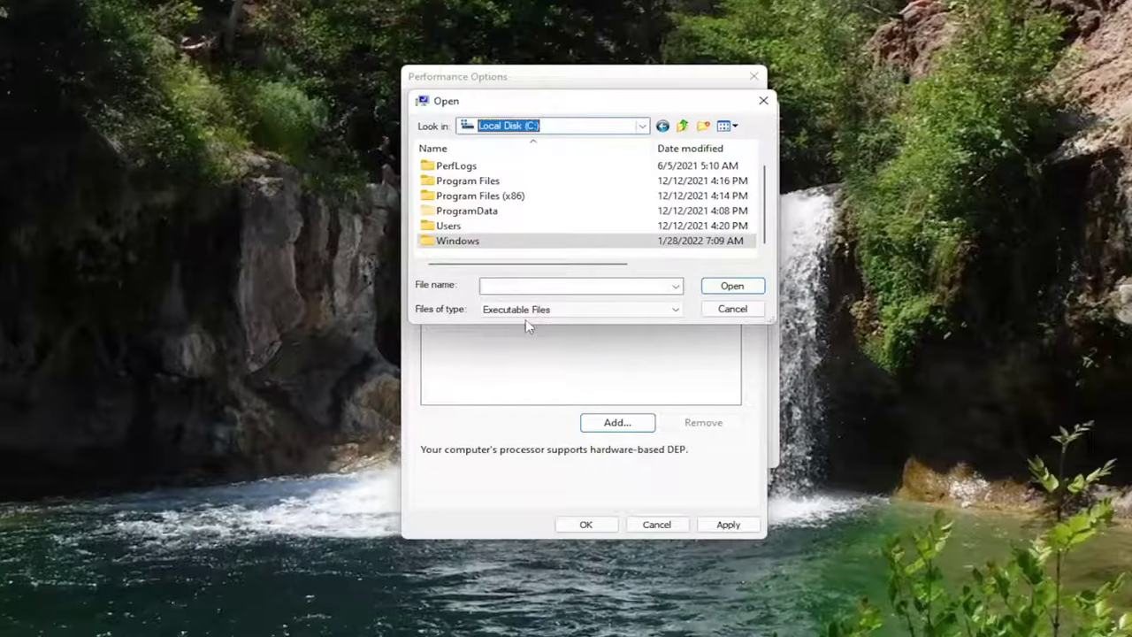
pyautogui.click(583, 126)
pyautogui.click(585, 127)
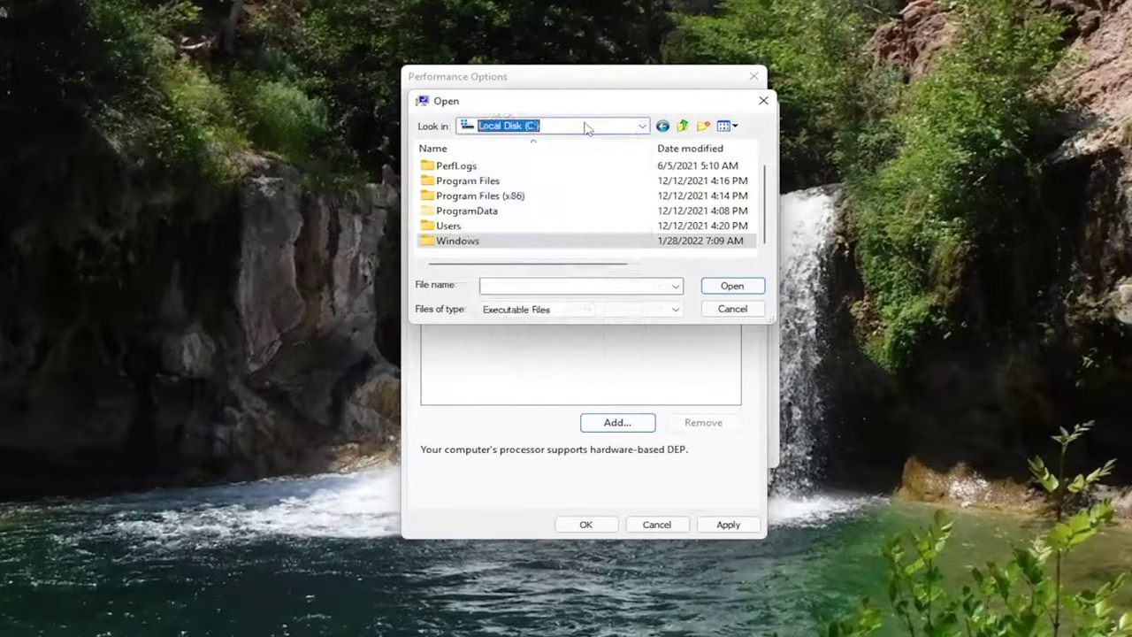
pyautogui.doubleClick(518, 197)
pyautogui.scroll(-2, 513, 202)
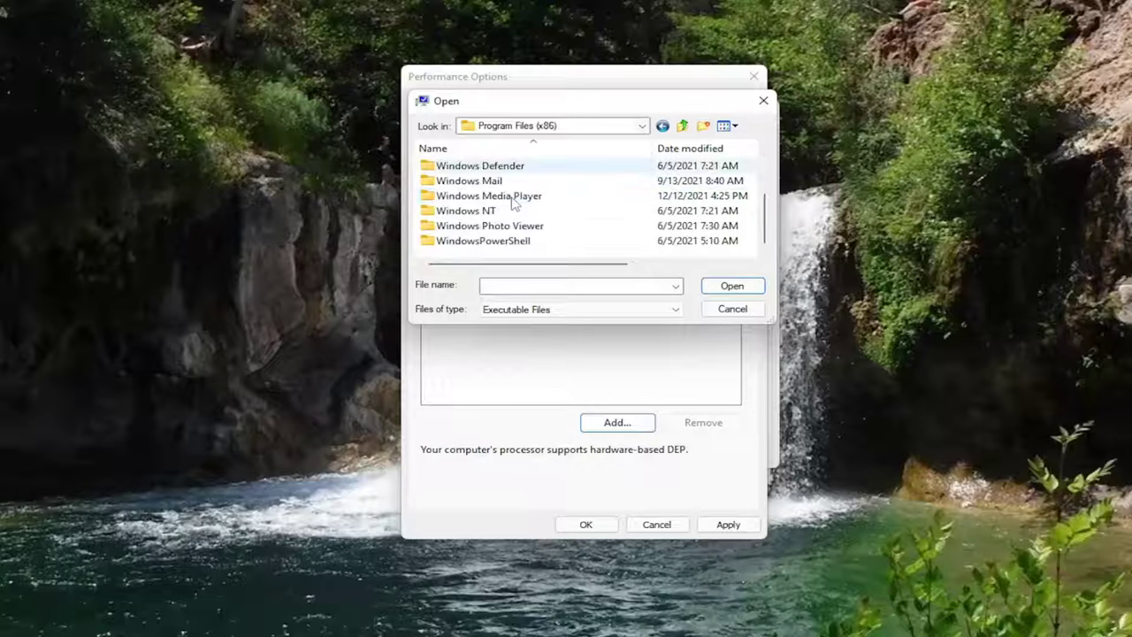
pyautogui.scroll(1, 511, 202)
pyautogui.scroll(1, 511, 202)
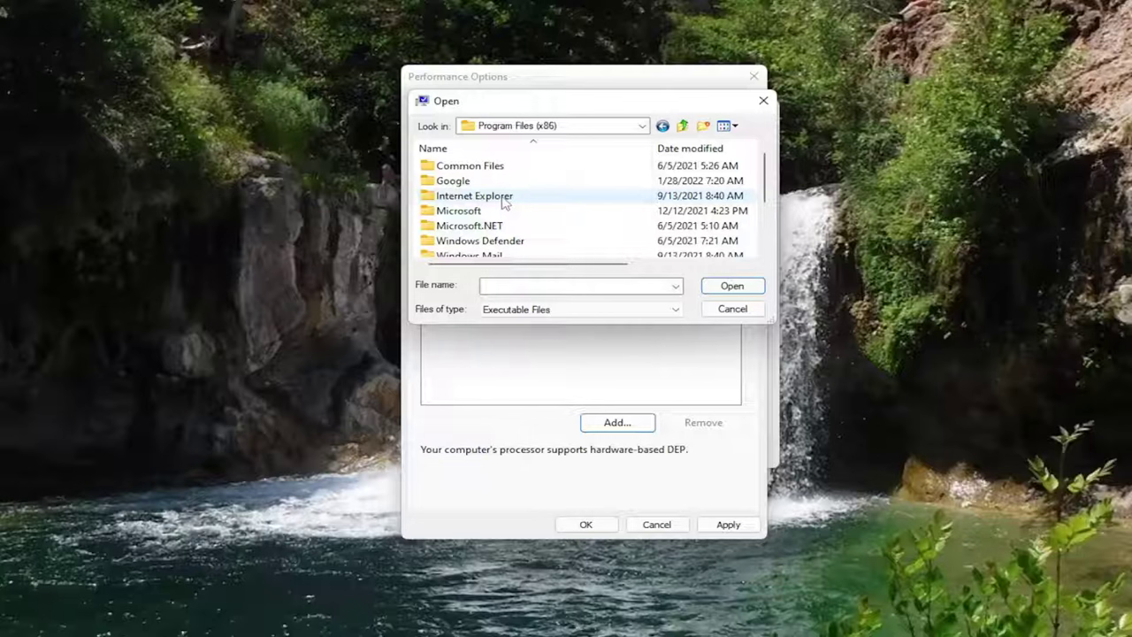
pyautogui.scroll(-1, 506, 202)
pyautogui.click(505, 211)
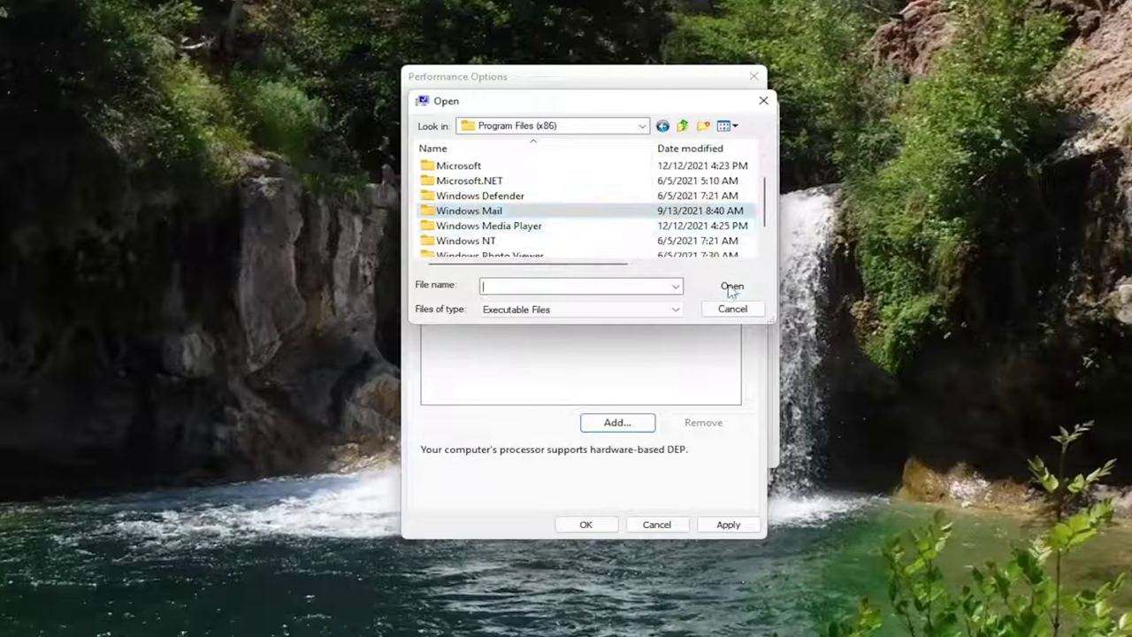
pyautogui.click(731, 287)
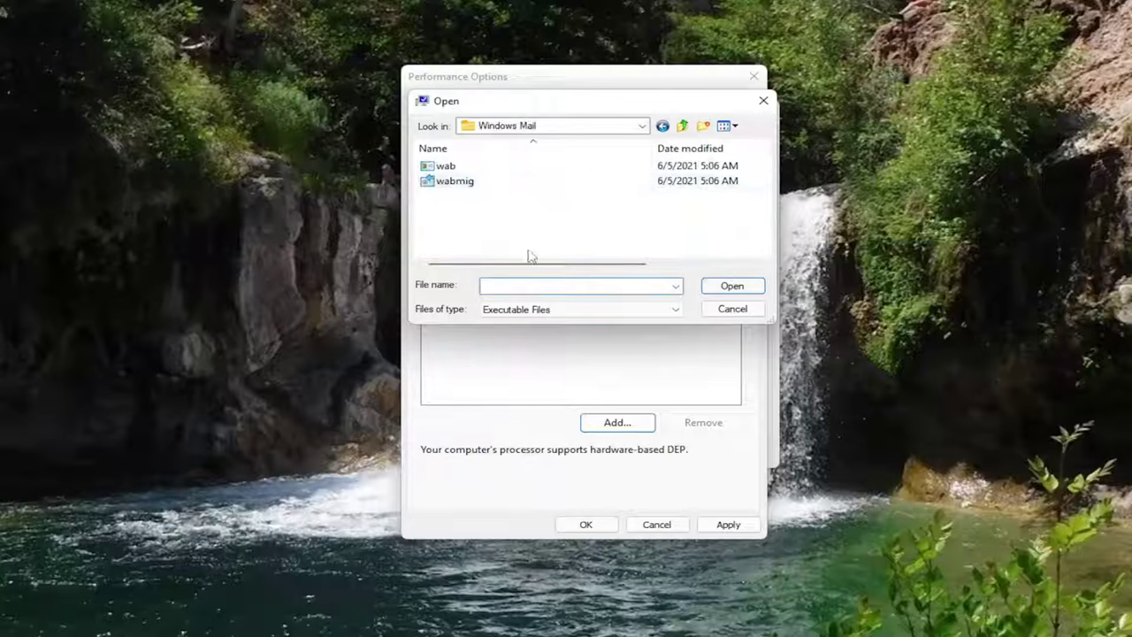
pyautogui.moveTo(526, 263); pyautogui.dragTo(458, 244)
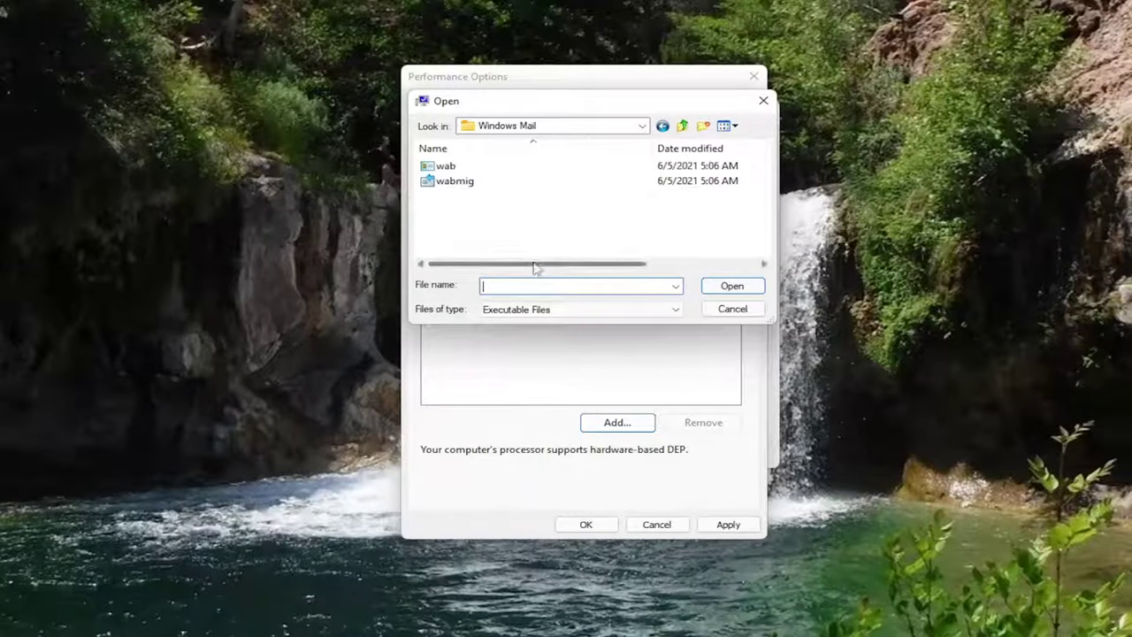
pyautogui.click(476, 181)
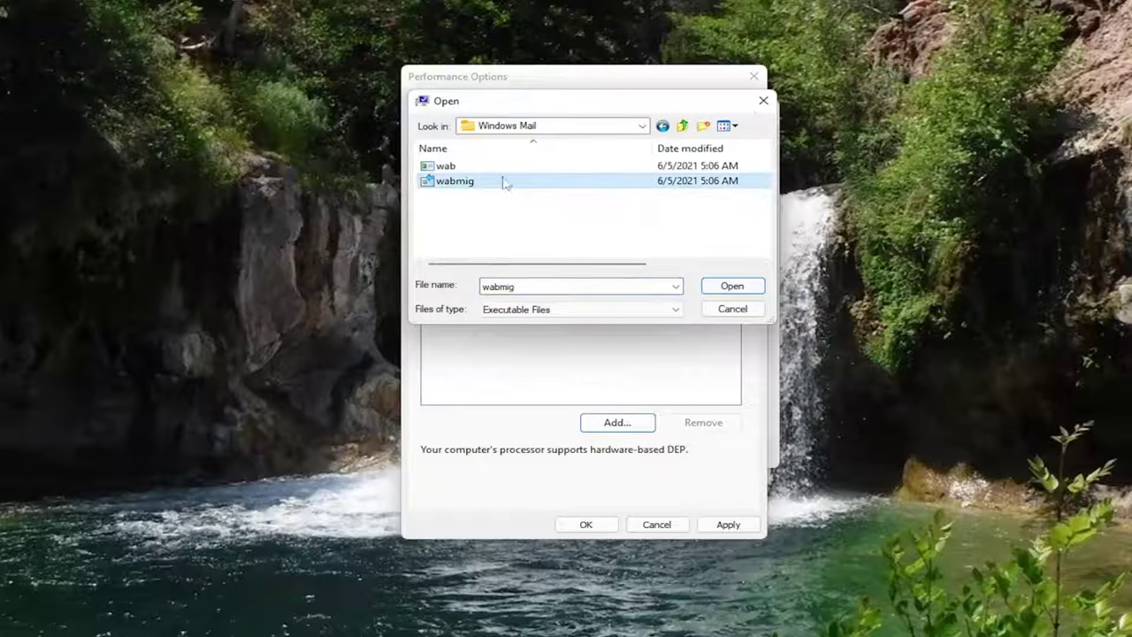
pyautogui.click(734, 310)
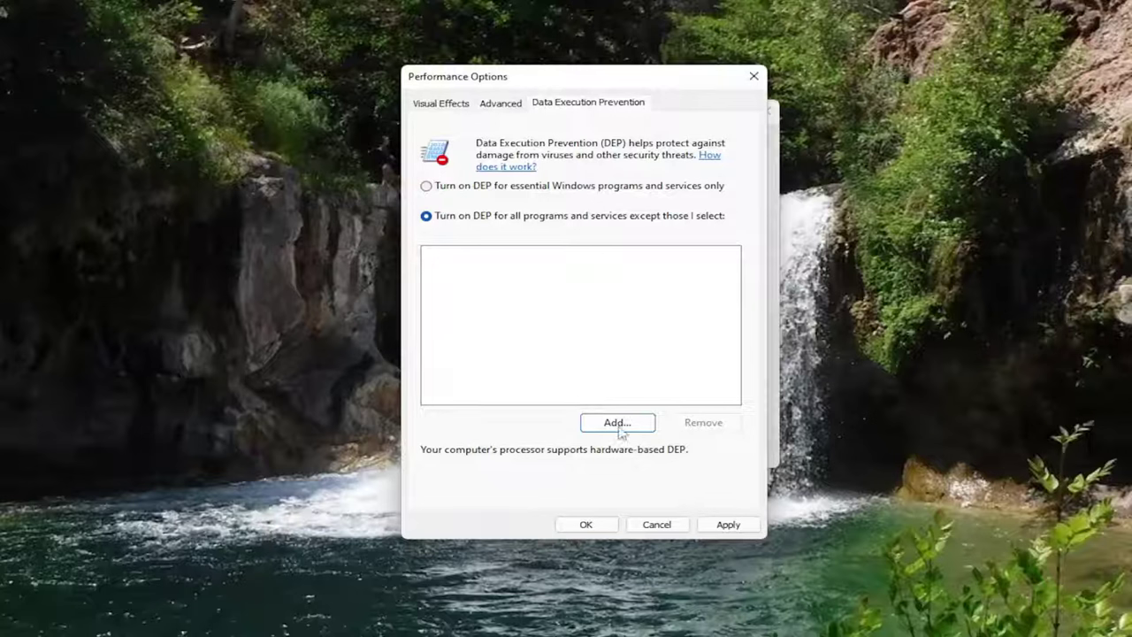
# Step: Apply the Data Execution Prevention setting, acknowledge the restart notice, and close Performance Options and System Properties
pyautogui.click(728, 524)
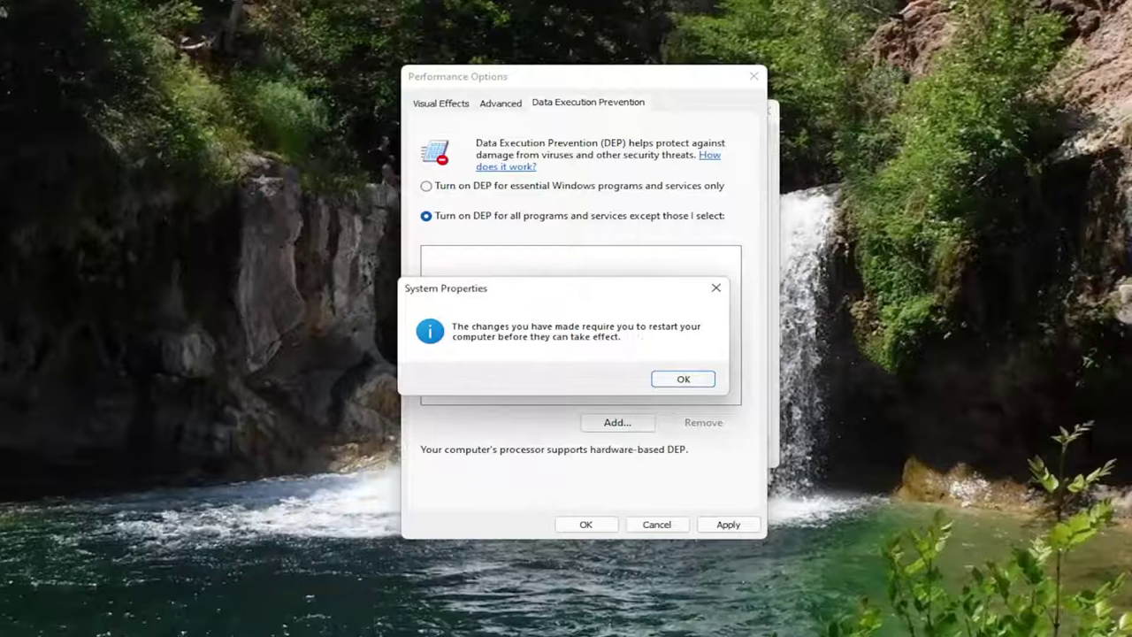
pyautogui.click(684, 381)
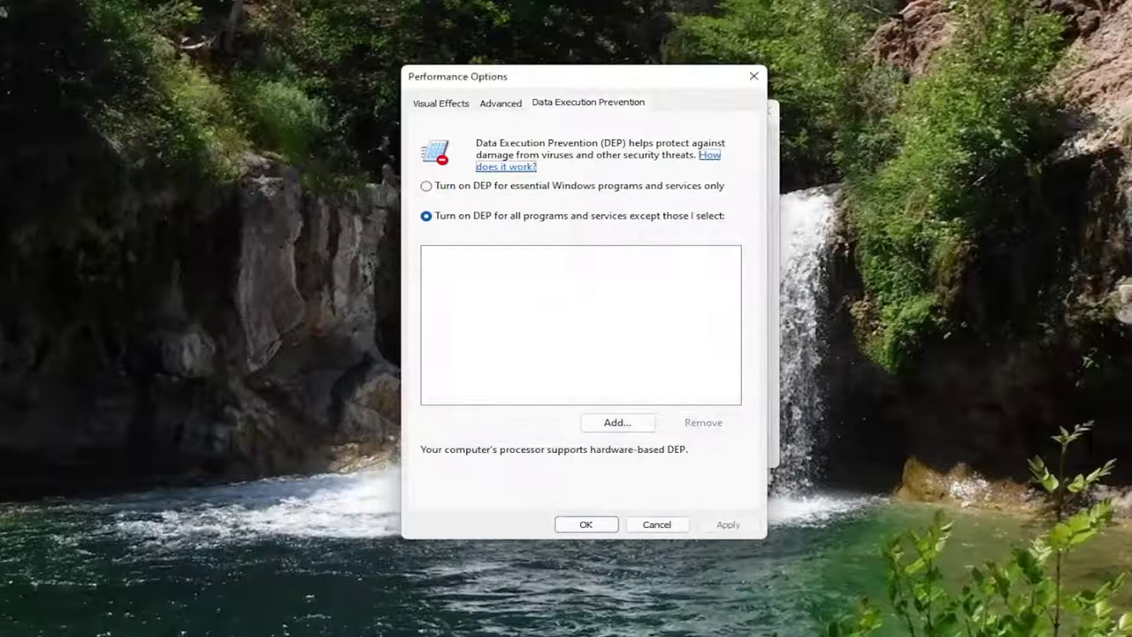
pyautogui.click(586, 525)
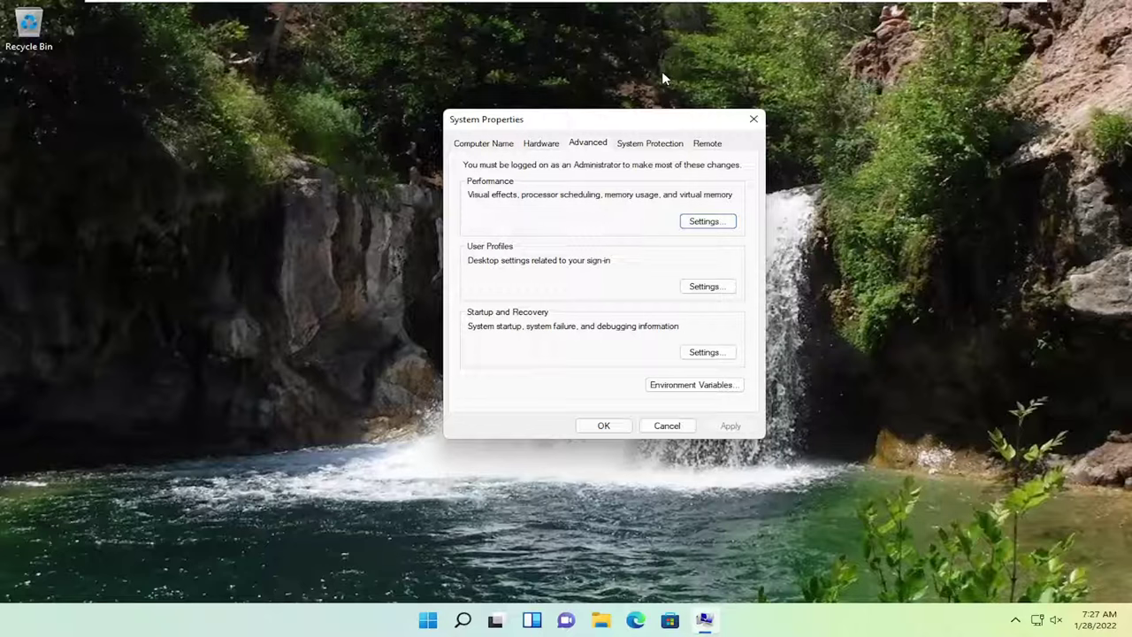
pyautogui.click(755, 118)
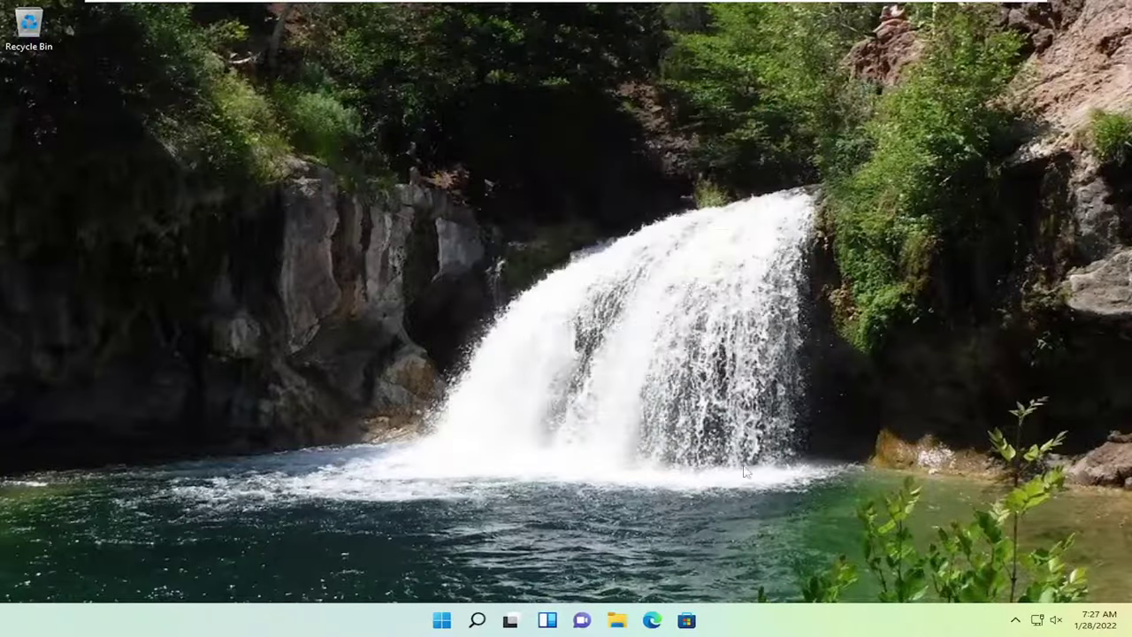
# Step: Restart the computer to put the Data Execution Prevention change into effect
pyautogui.rightClick(453, 624)
pyautogui.moveTo(450, 570)
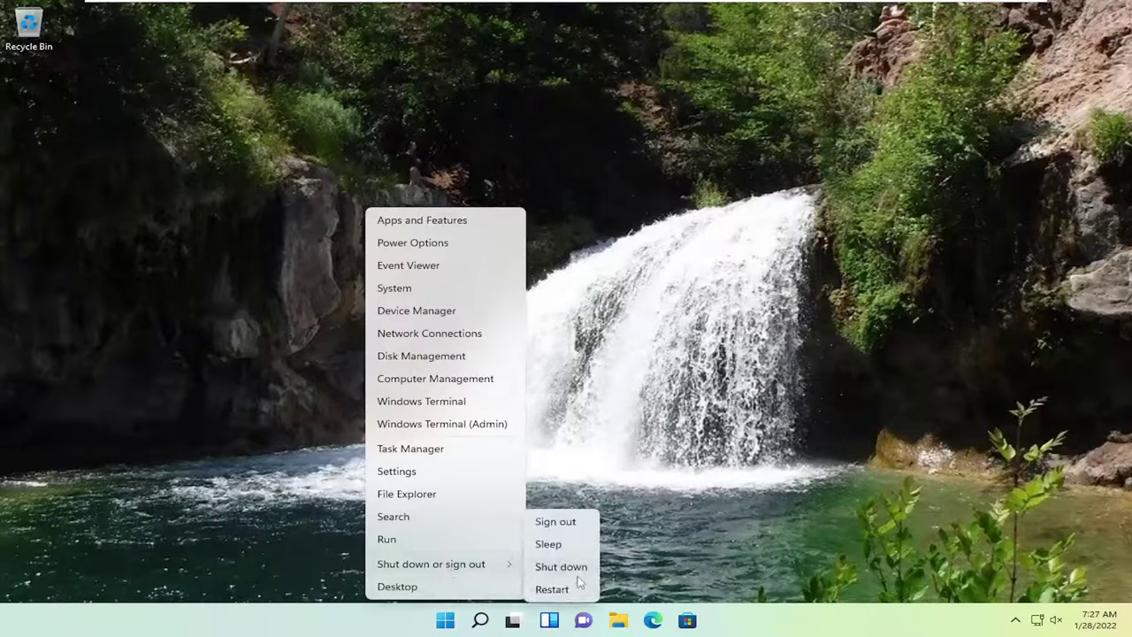